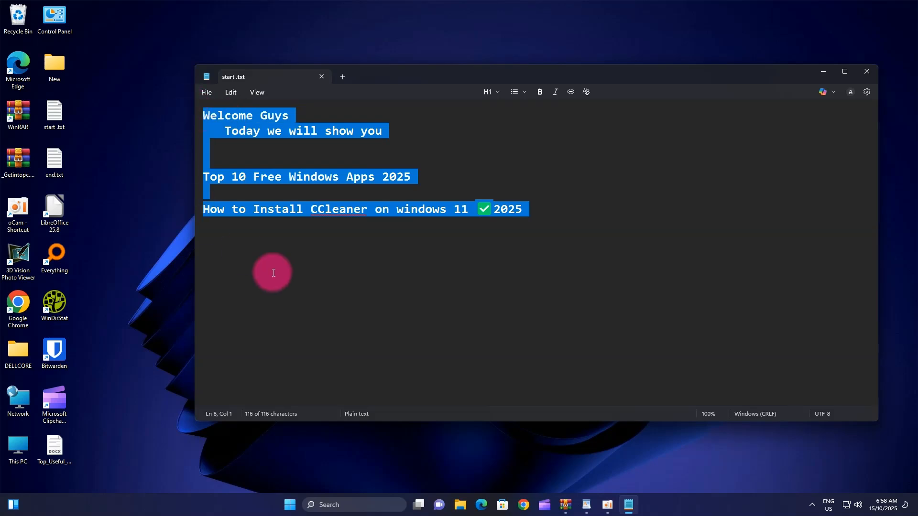
Step: Copy the word CCleaner from the title line of the start.txt note and close the note
{"action": "left_click", "coordinate": [385, 214]}
{"action": "left_click_drag", "start_coordinate": [369, 211], "coordinate": [309, 209]}
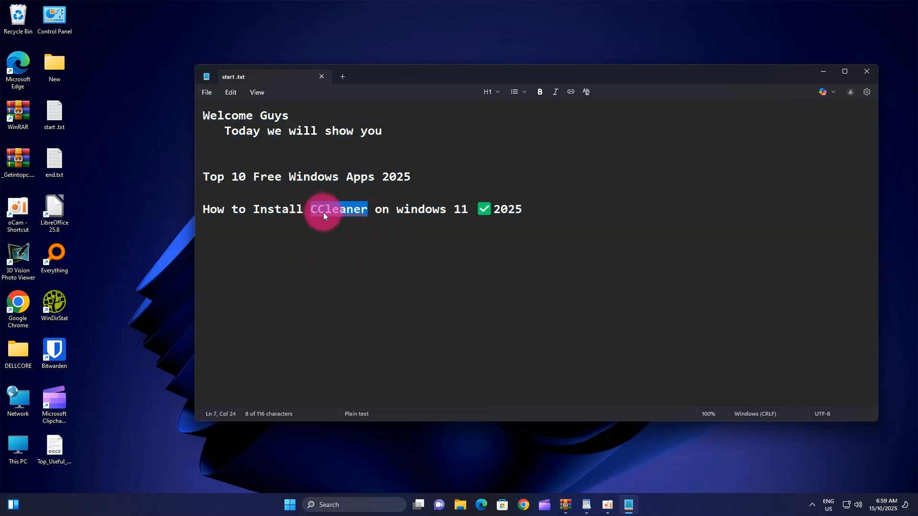
{"action": "right_click", "coordinate": [324, 213]}
{"action": "left_click", "coordinate": [369, 262]}
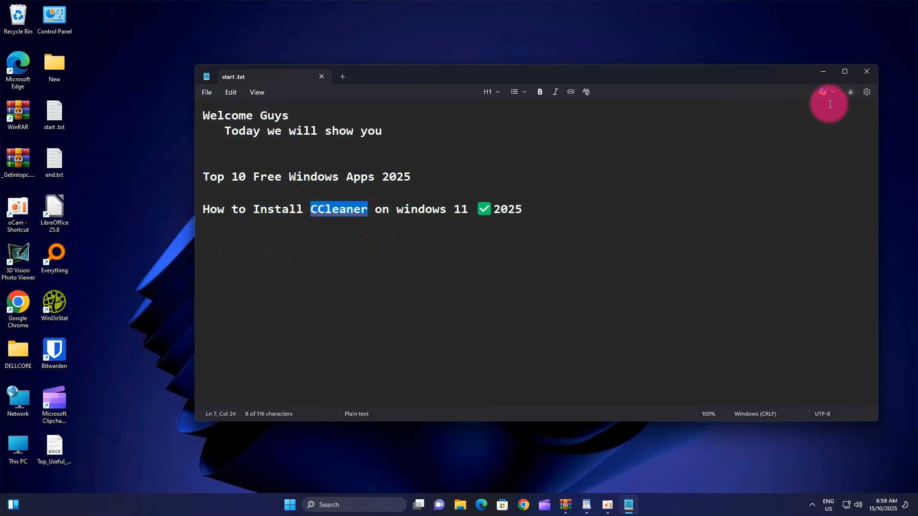
{"action": "left_click", "coordinate": [867, 71]}
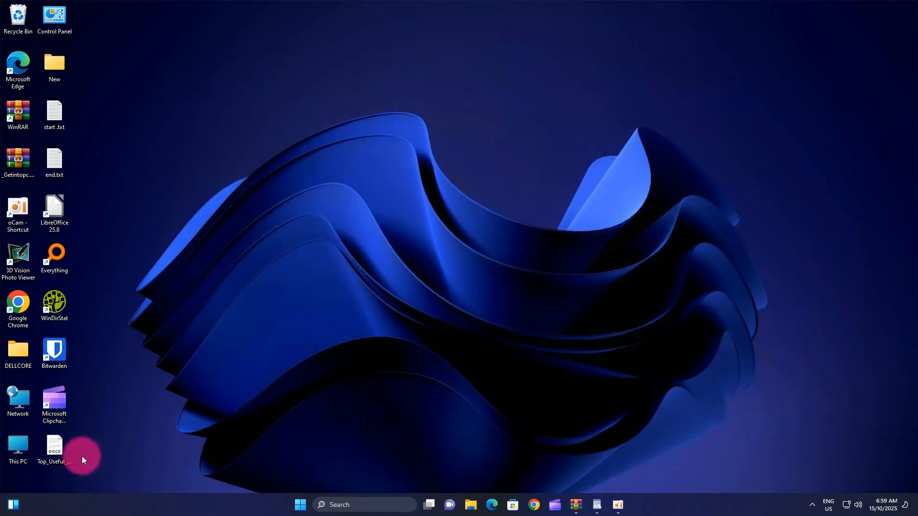
Step: Open Google Chrome and search Google for the copied text CCleaner
{"action": "right_click", "coordinate": [27, 299]}
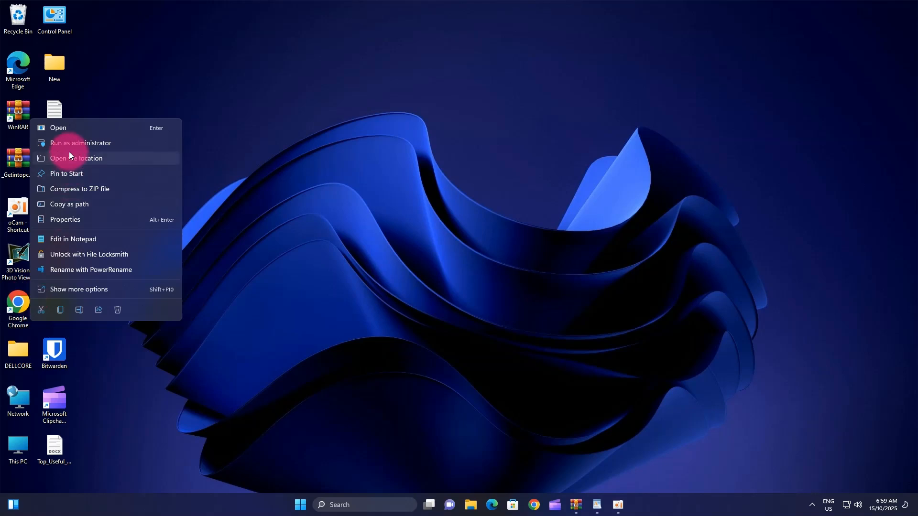
{"action": "left_click", "coordinate": [68, 127]}
{"action": "right_click", "coordinate": [399, 199]}
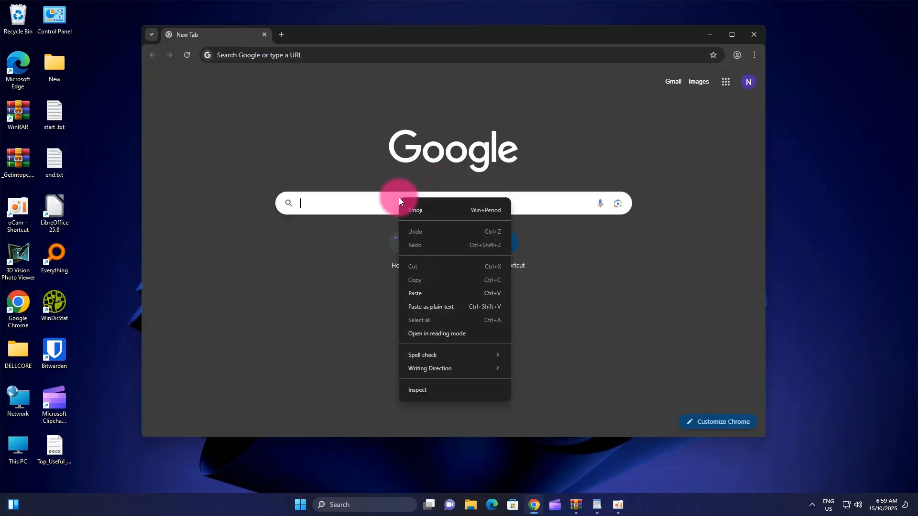
{"action": "left_click", "coordinate": [415, 293]}
{"action": "double_click", "coordinate": [308, 204]}
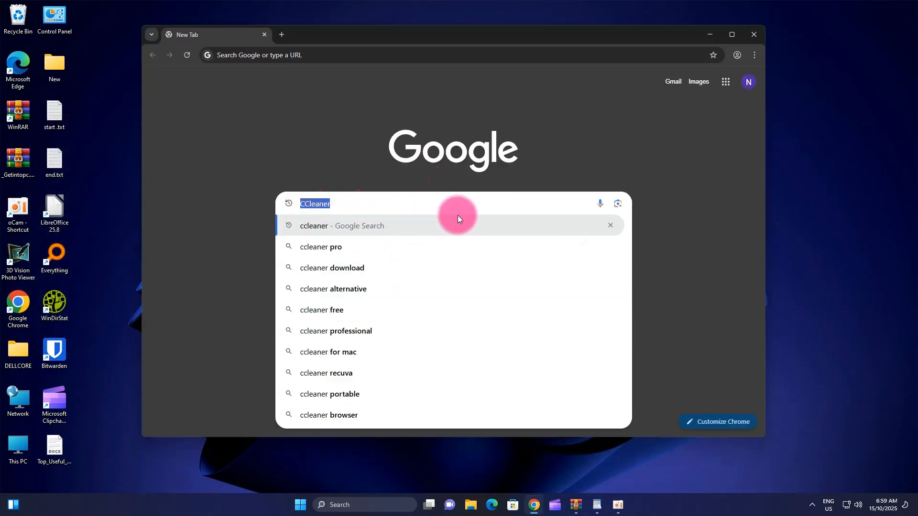
{"action": "left_click", "coordinate": [598, 201]}
{"action": "key", "text": "Return"}
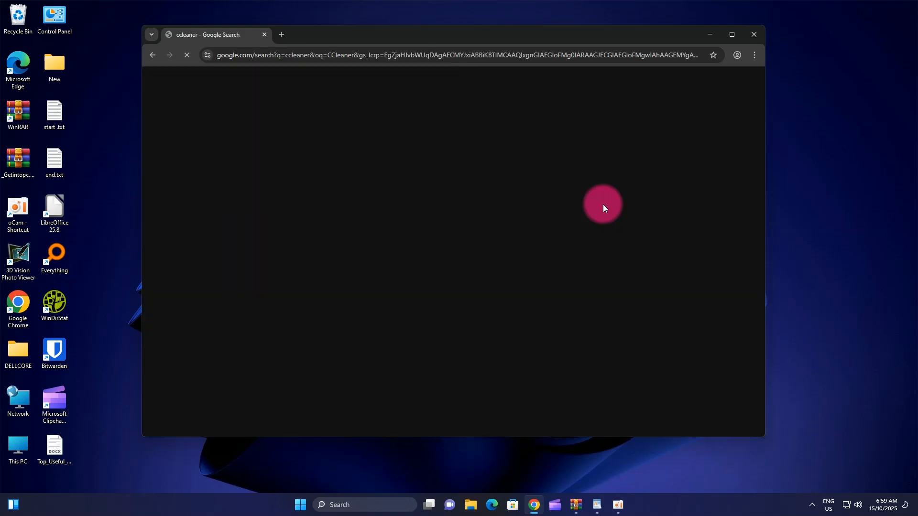
Step: Open the official CCleaner website from the search results and download the free Windows version
{"action": "left_click", "coordinate": [274, 170]}
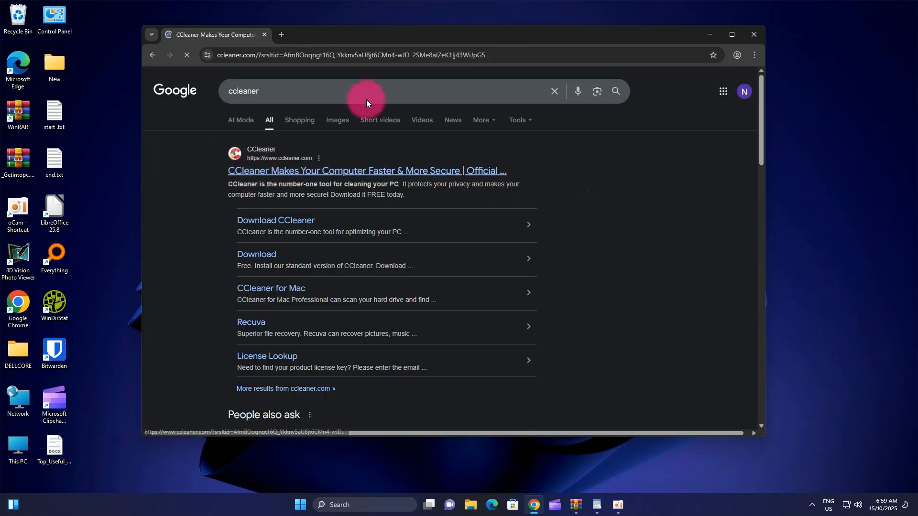
{"action": "left_click_drag", "start_coordinate": [371, 37], "coordinate": [419, 42]}
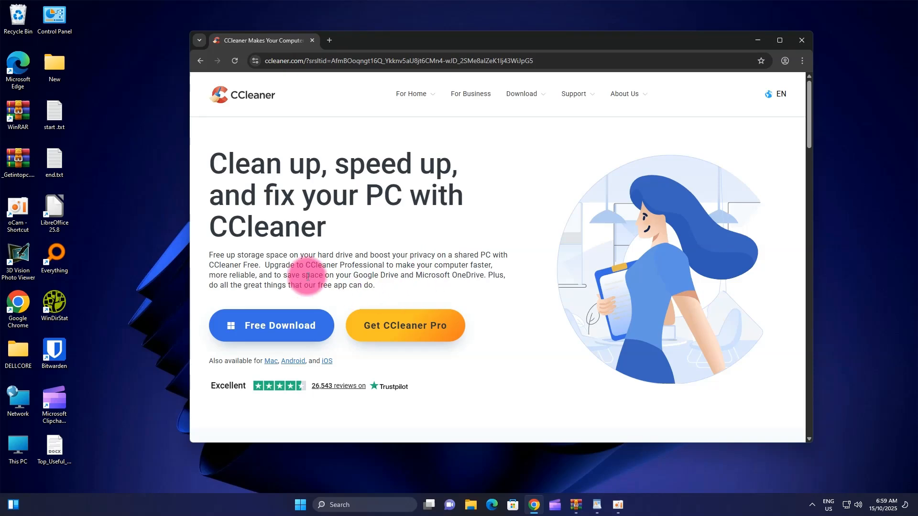
{"action": "scroll", "coordinate": [307, 276], "scroll_direction": "down", "scroll_amount": 5}
{"action": "scroll", "coordinate": [287, 283], "scroll_direction": "up", "scroll_amount": 3}
{"action": "scroll", "coordinate": [352, 211], "scroll_direction": "up", "scroll_amount": 2}
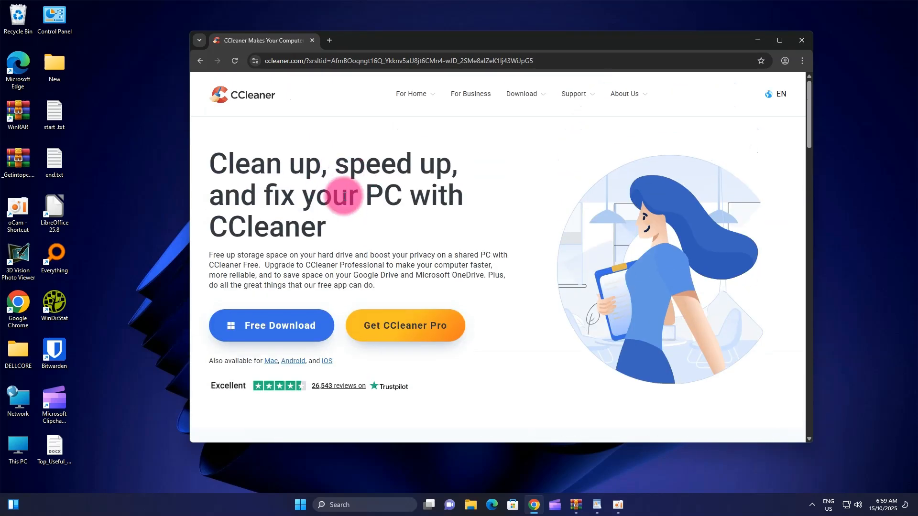
{"action": "left_click", "coordinate": [286, 327]}
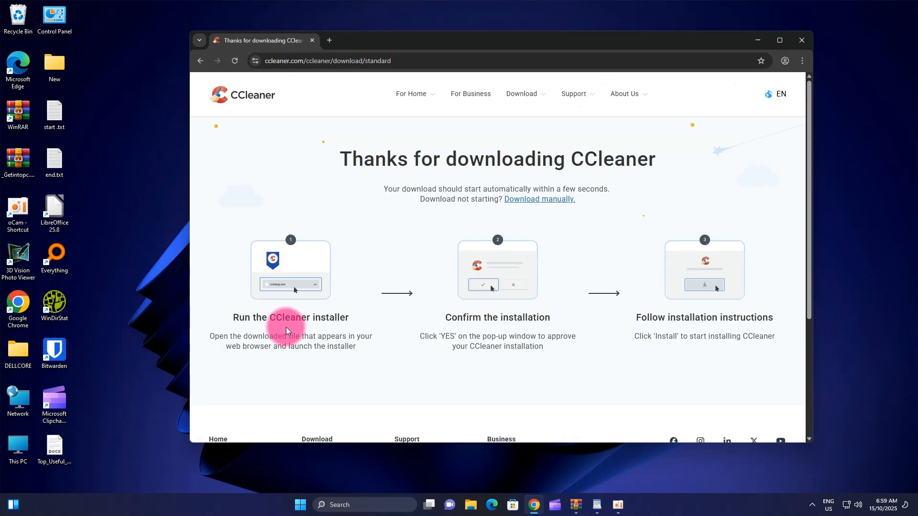
{"action": "scroll", "coordinate": [510, 241], "scroll_direction": "down", "scroll_amount": 3}
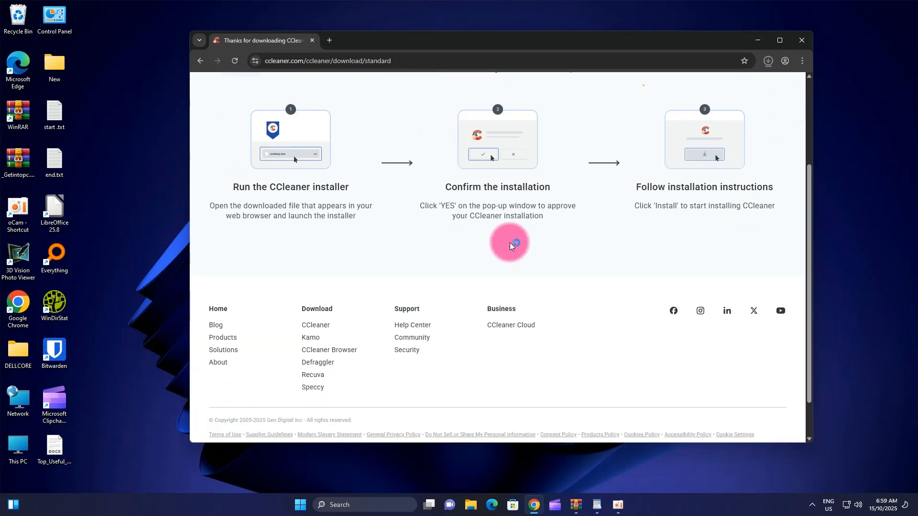
{"action": "scroll", "coordinate": [509, 243], "scroll_direction": "down", "scroll_amount": 1}
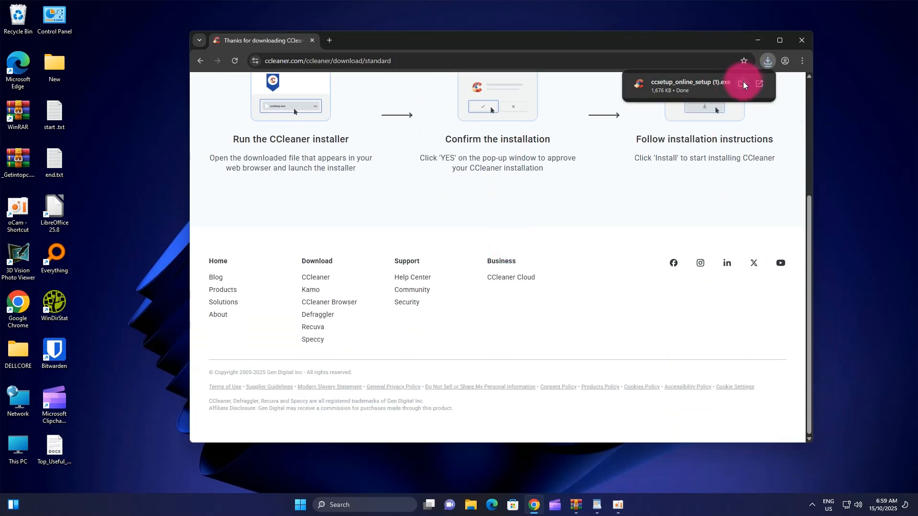
Step: Show the downloaded installer in its folder, minimize the browser and run ccsetup_online_setup (1).exe
{"action": "left_click", "coordinate": [744, 82]}
{"action": "left_click", "coordinate": [758, 36]}
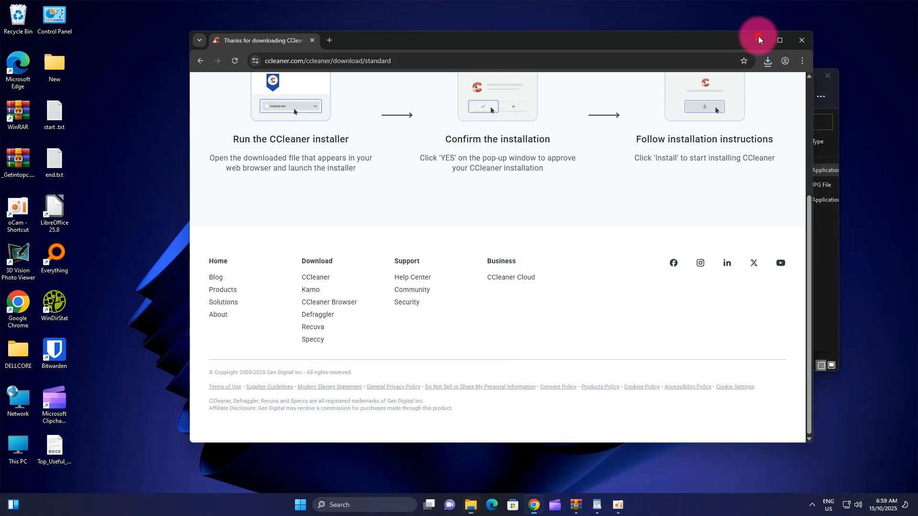
{"action": "left_click_drag", "start_coordinate": [724, 73], "coordinate": [545, 82]}
{"action": "left_click", "coordinate": [475, 181]}
{"action": "right_click", "coordinate": [475, 178]}
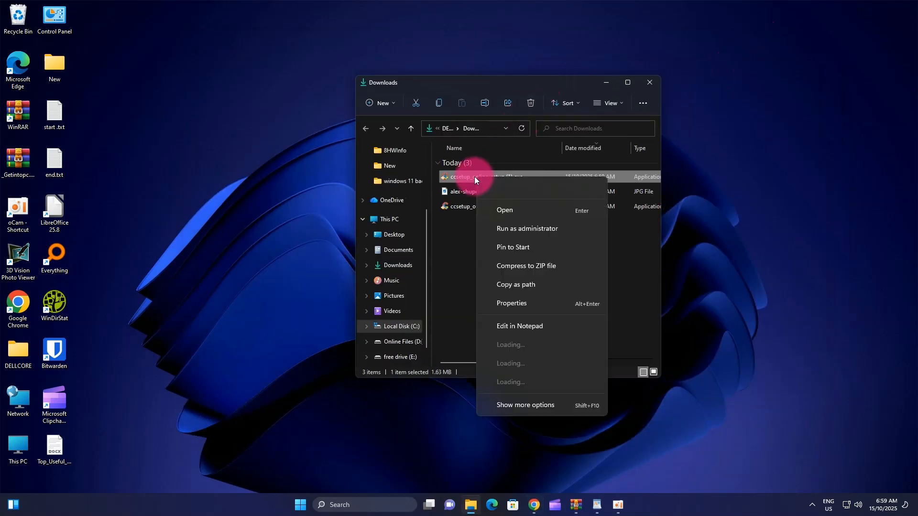
{"action": "left_click", "coordinate": [515, 223]}
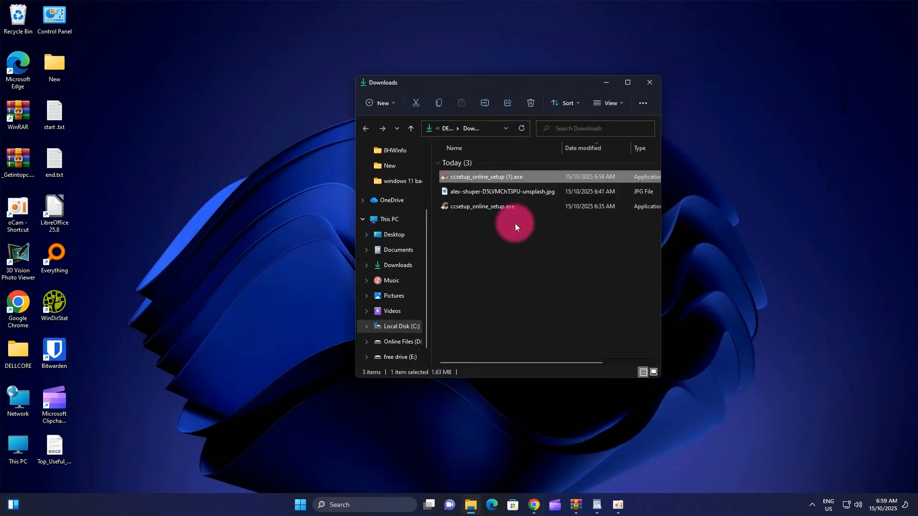
Step: Close the Downloads window and install CCleaner from its welcome screen
{"action": "left_click", "coordinate": [646, 84]}
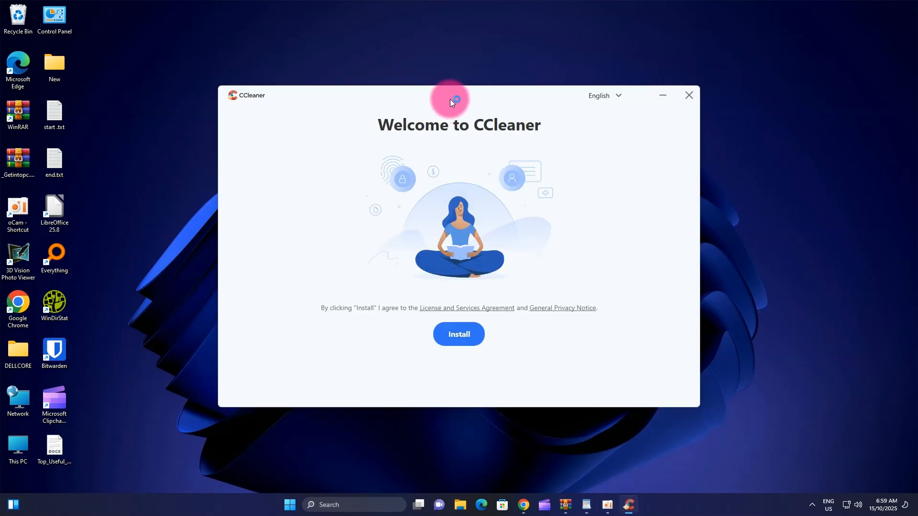
{"action": "left_click_drag", "start_coordinate": [449, 99], "coordinate": [488, 106]}
{"action": "left_click", "coordinate": [499, 342]}
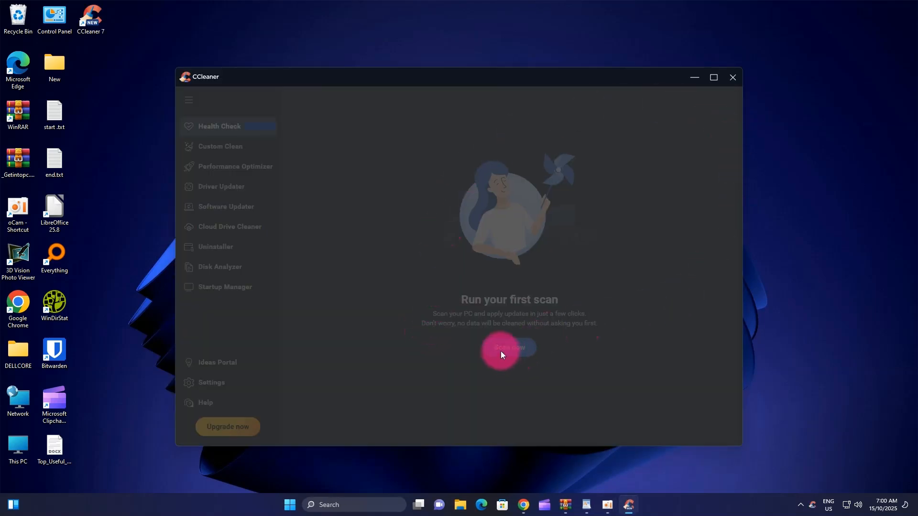
Step: Complete the first-run setup by enabling the faster CCleaner launch and choosing the Light theme
{"action": "left_click", "coordinate": [457, 322]}
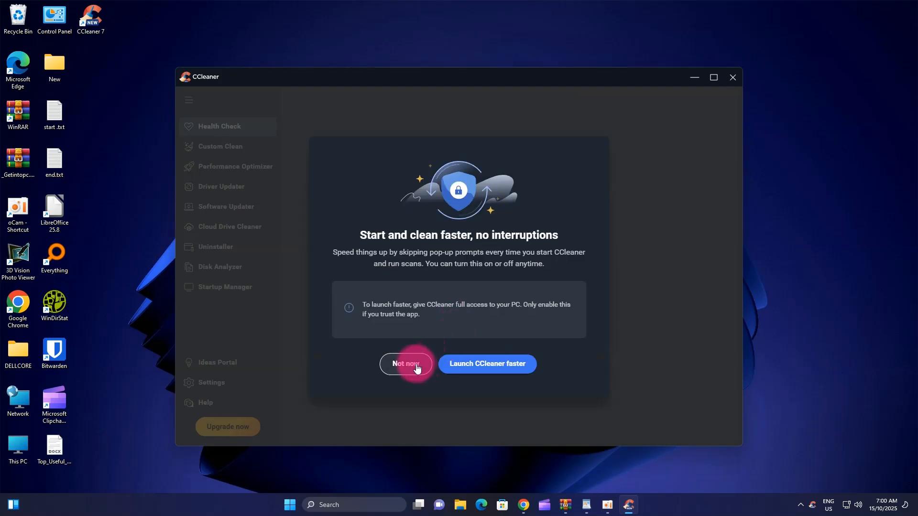
{"action": "left_click", "coordinate": [474, 368]}
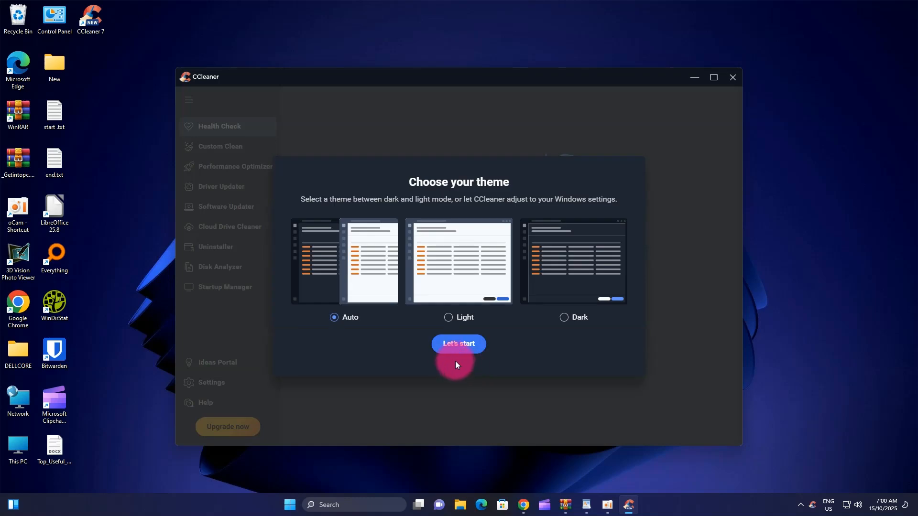
{"action": "left_click", "coordinate": [450, 319]}
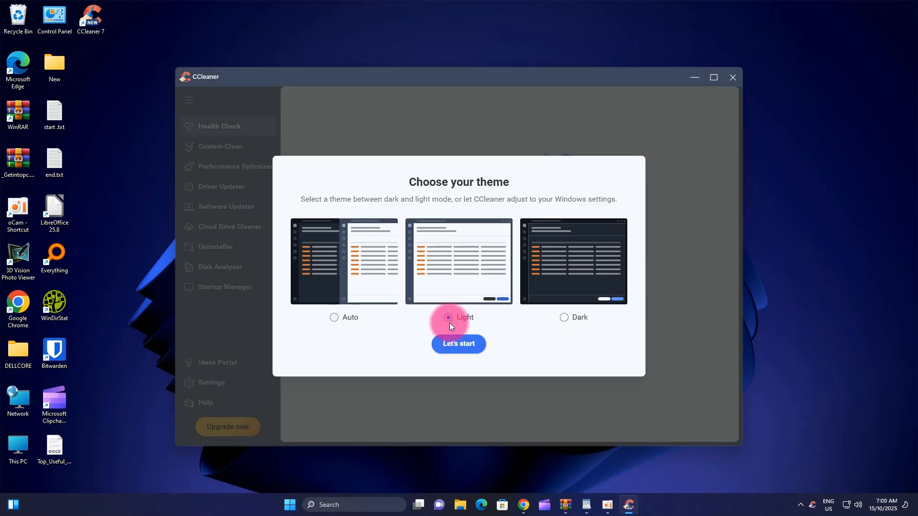
{"action": "left_click", "coordinate": [458, 344]}
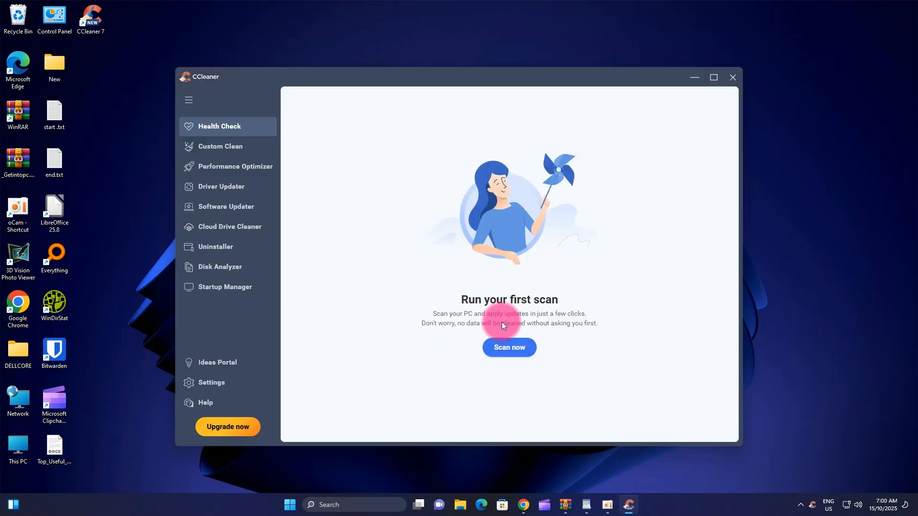
Step: Run the first Health Check scan with all browsers closed, and clean all the More privacy and More space categories
{"action": "left_click", "coordinate": [517, 350]}
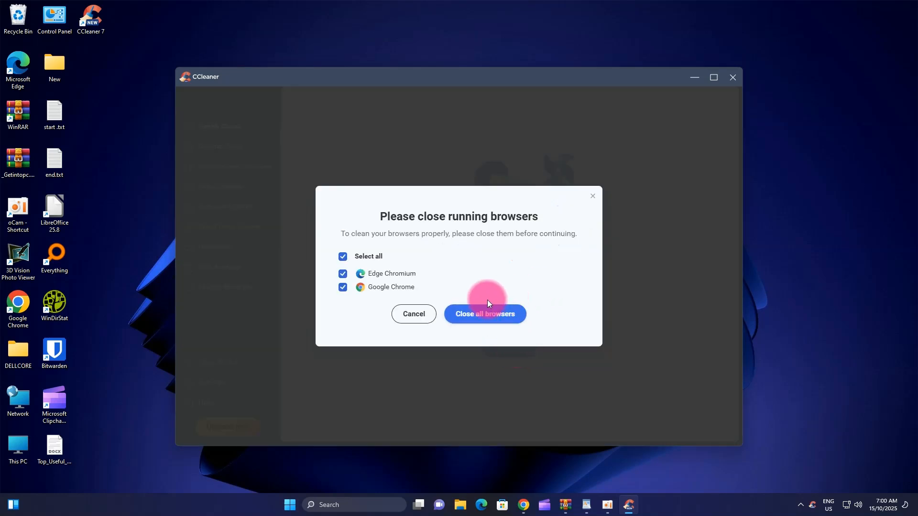
{"action": "left_click", "coordinate": [470, 319]}
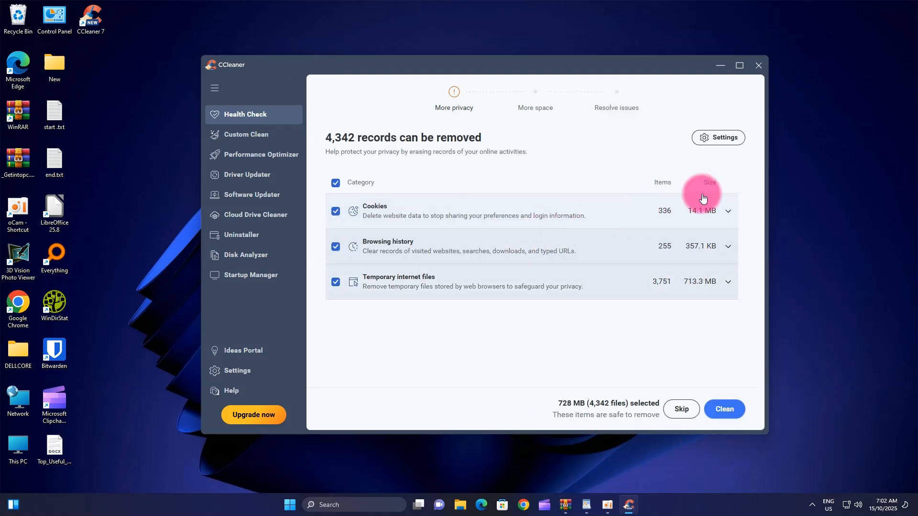
{"action": "left_click", "coordinate": [724, 411]}
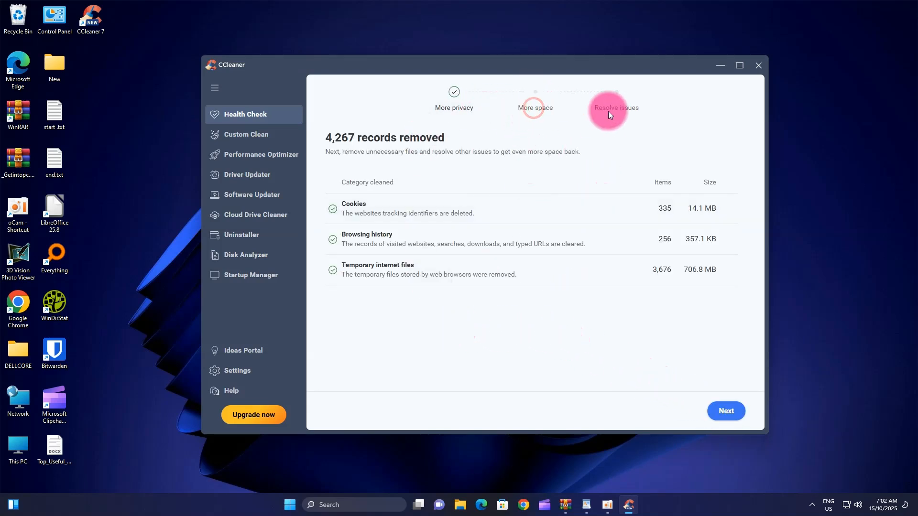
{"action": "left_click", "coordinate": [726, 410]}
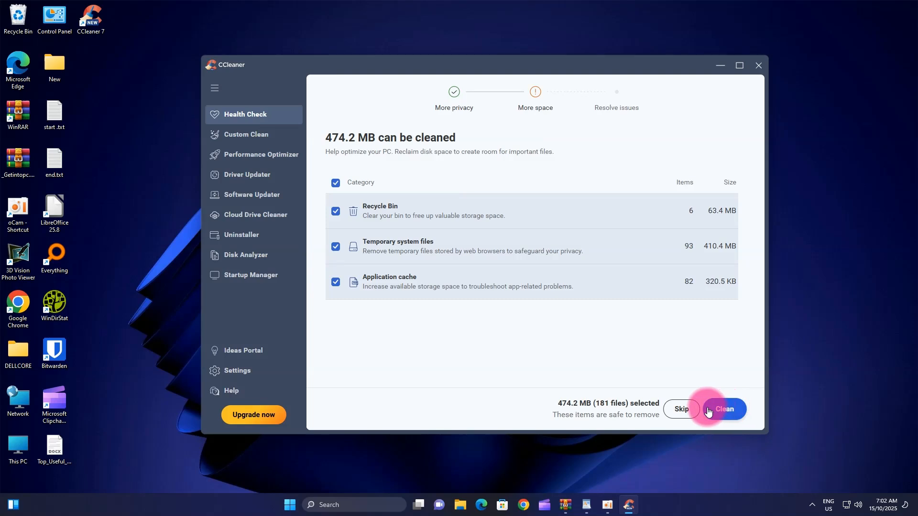
{"action": "left_click", "coordinate": [717, 409]}
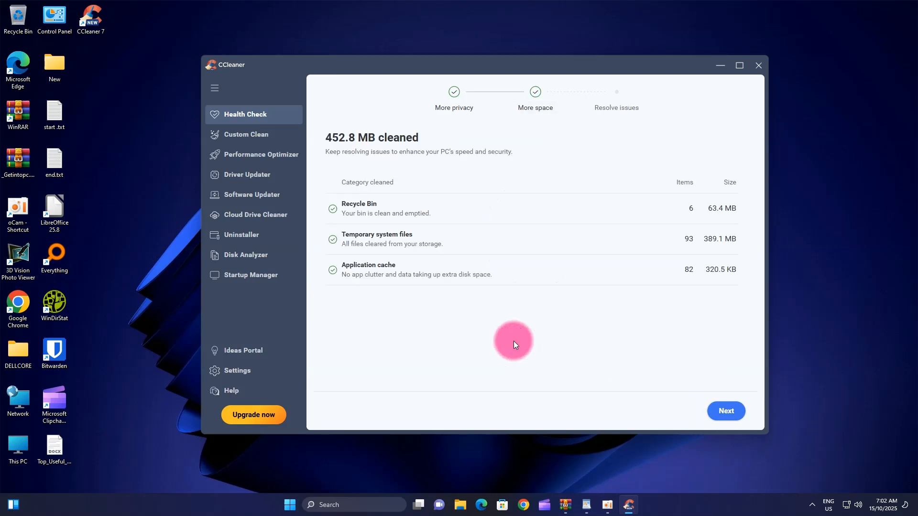
Step: Examine Custom Clean: the Windows Downloads options, the Browser and Registry categories, and the item breakdown of the System results
{"action": "left_click", "coordinate": [240, 136]}
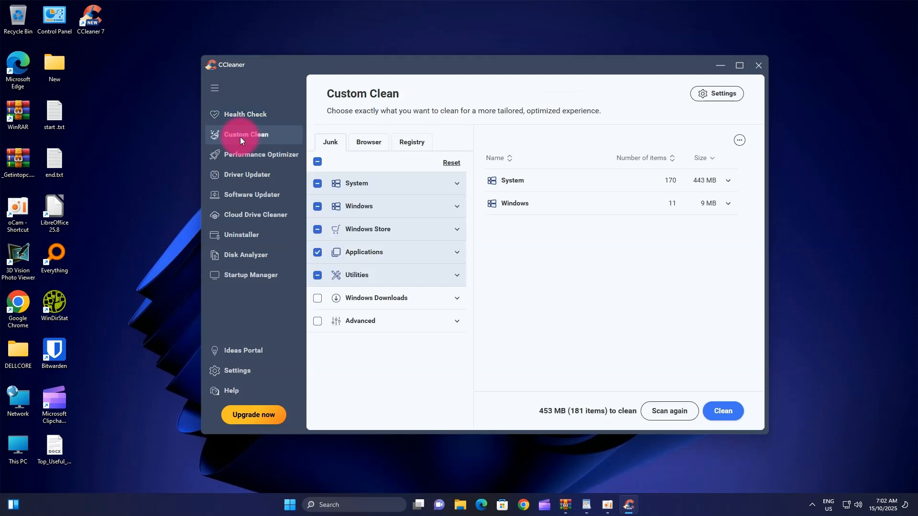
{"action": "left_click", "coordinate": [509, 235]}
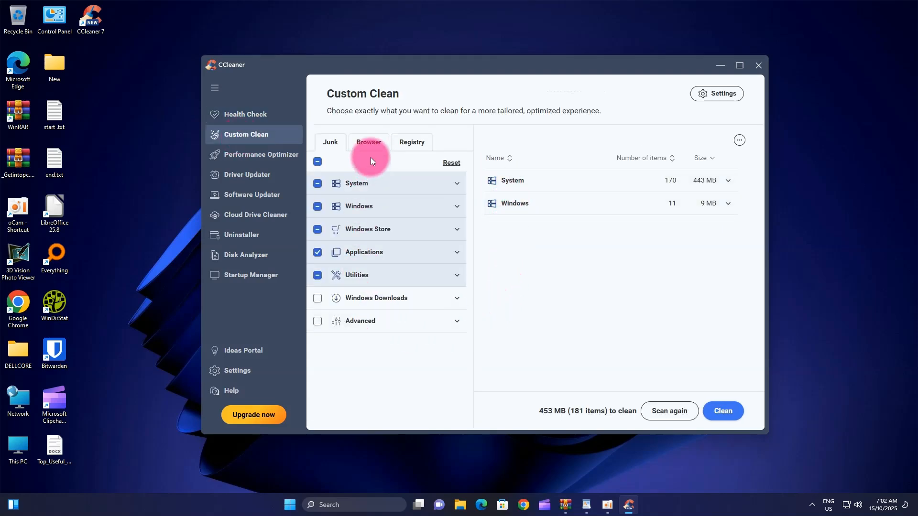
{"action": "left_click", "coordinate": [456, 298]}
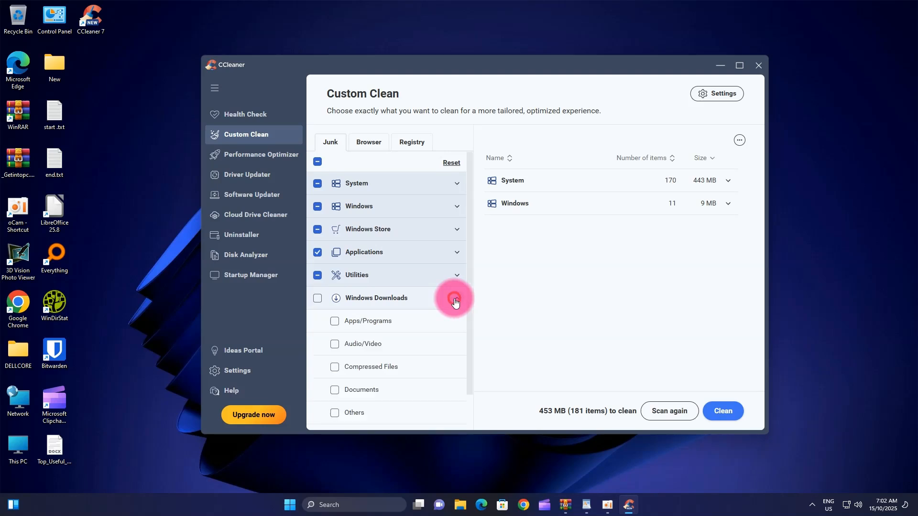
{"action": "left_click", "coordinate": [455, 303]}
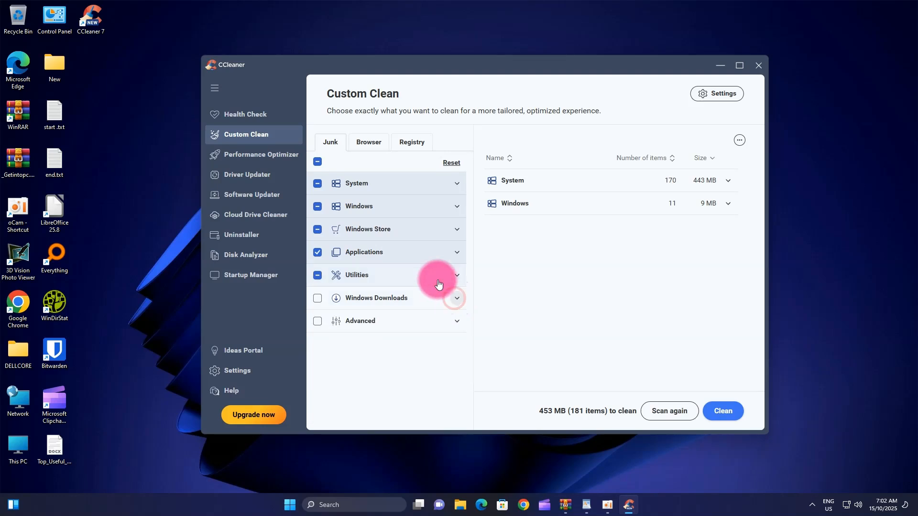
{"action": "left_click", "coordinate": [372, 141]}
{"action": "left_click", "coordinate": [416, 142]}
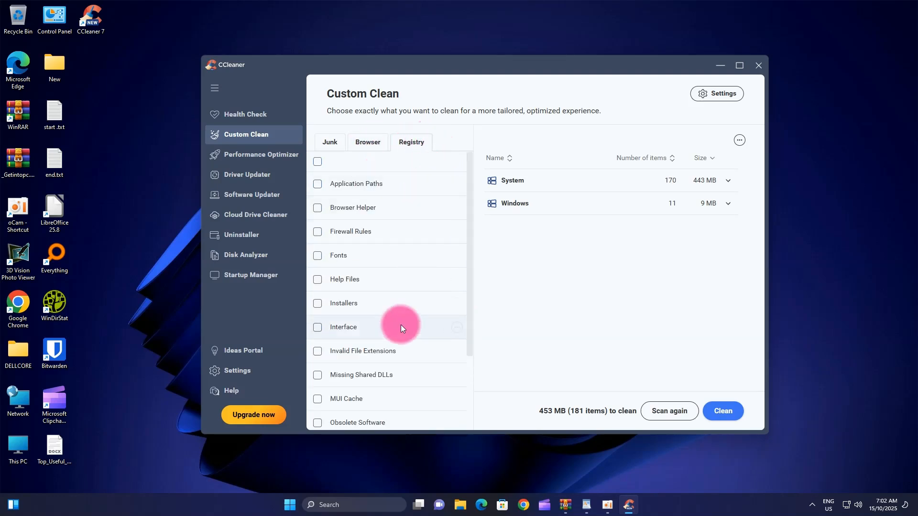
{"action": "scroll", "coordinate": [399, 329], "scroll_direction": "down", "scroll_amount": 3}
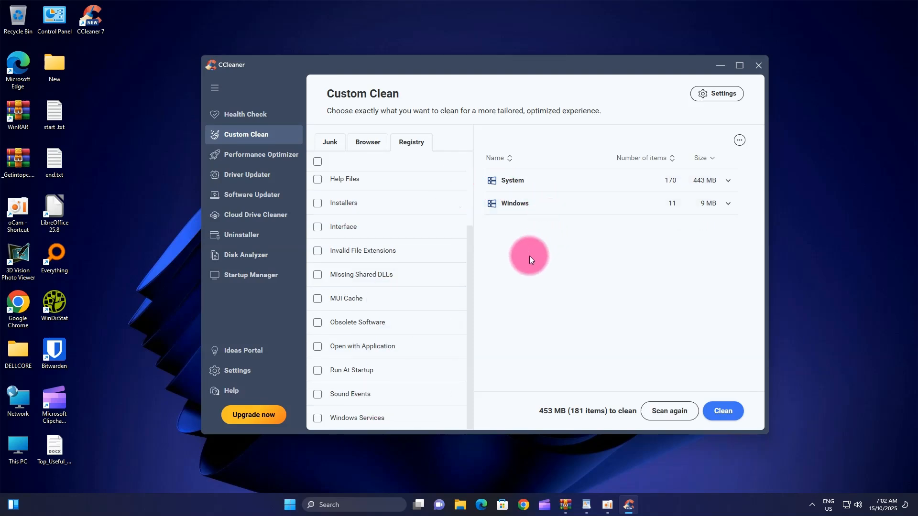
{"action": "left_click", "coordinate": [728, 180]}
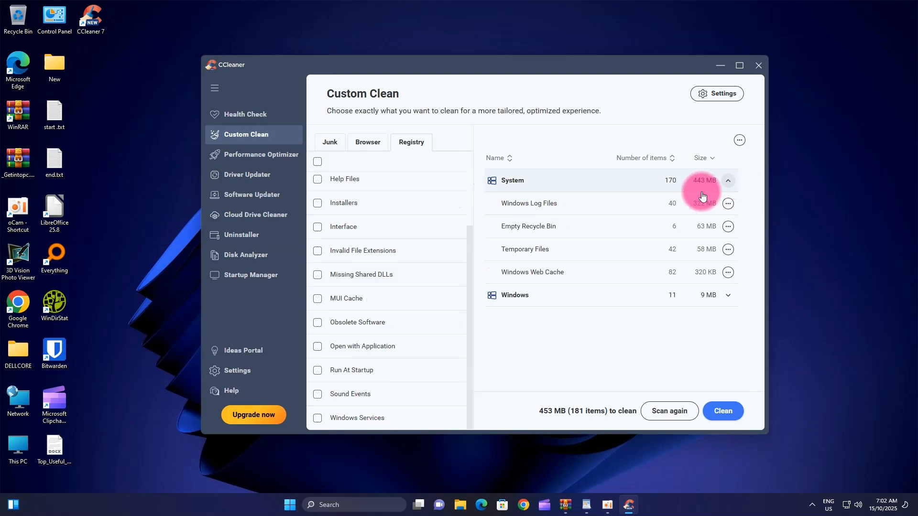
Step: Scan for background apps with Performance Optimizer, go through its short demo, and run the scan again
{"action": "left_click", "coordinate": [272, 157]}
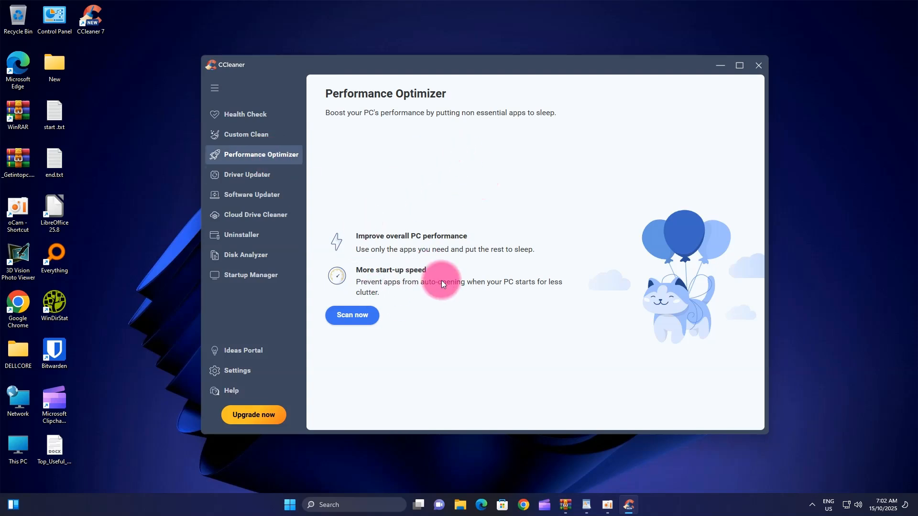
{"action": "left_click", "coordinate": [354, 314]}
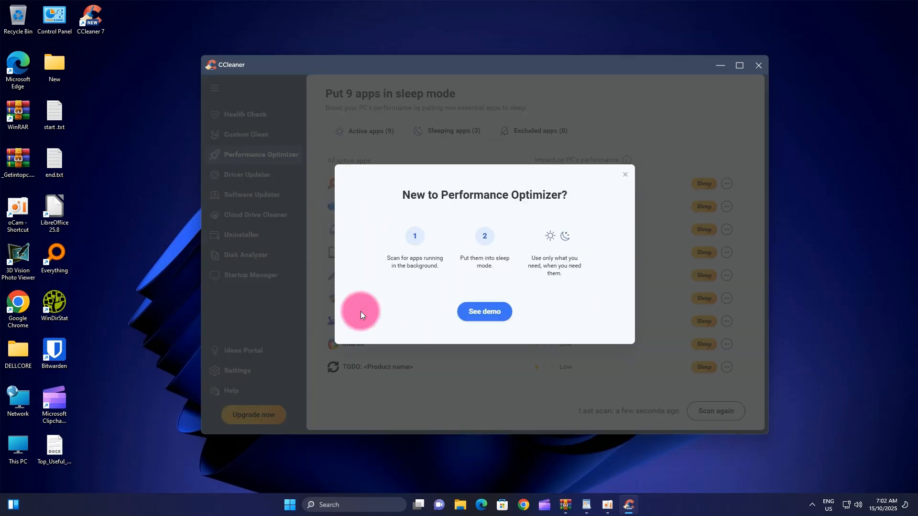
{"action": "left_click", "coordinate": [492, 311]}
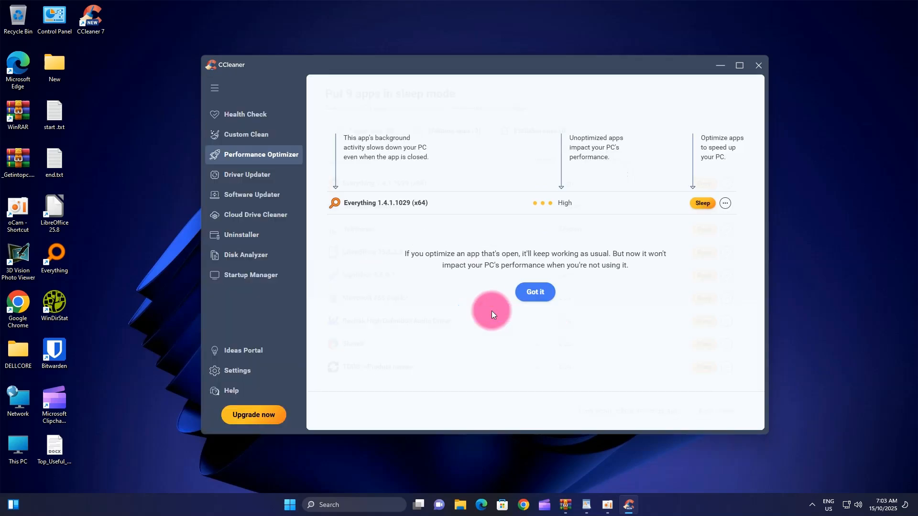
{"action": "left_click", "coordinate": [536, 291]}
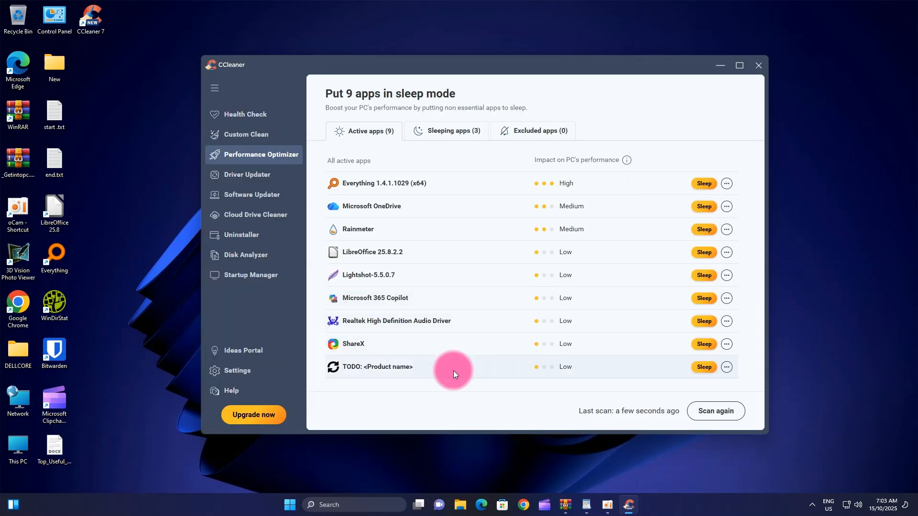
{"action": "left_click", "coordinate": [717, 411]}
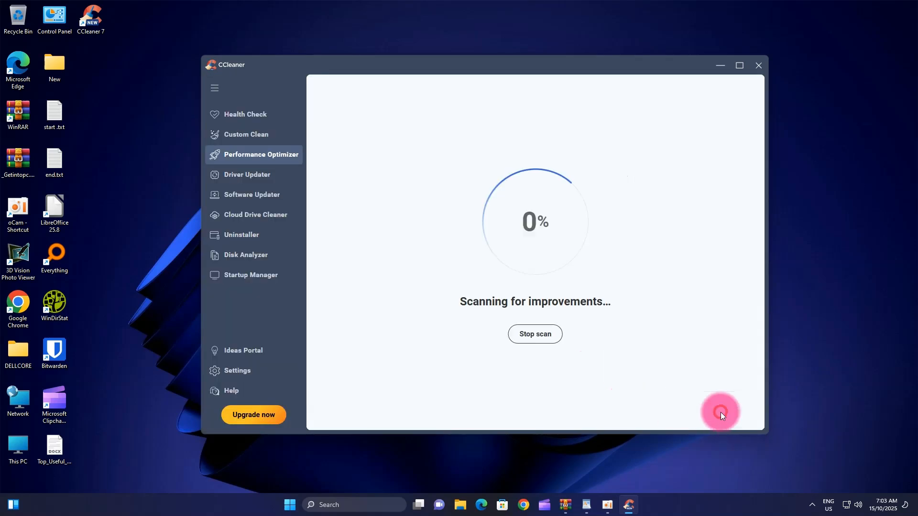
Step: Examine the sleeping apps and excluded apps lists in Performance Optimizer
{"action": "left_click", "coordinate": [454, 134]}
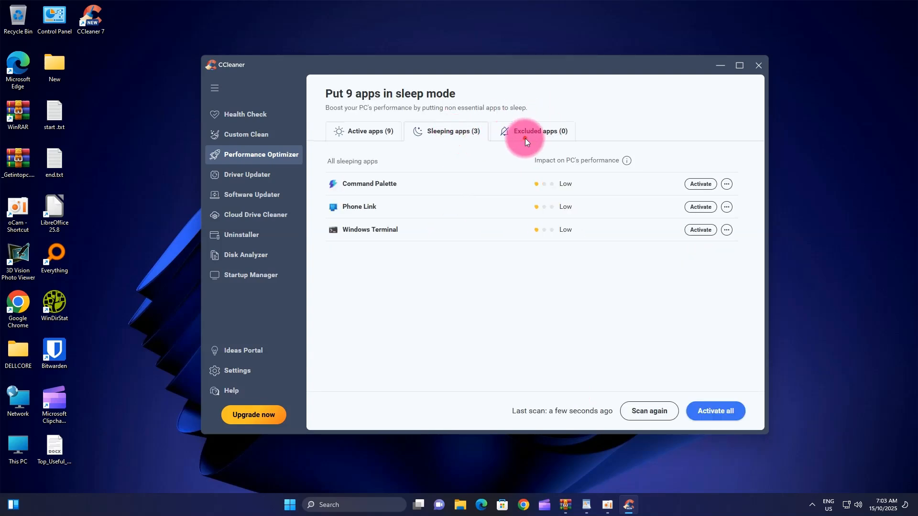
{"action": "left_click", "coordinate": [525, 138]}
{"action": "left_click", "coordinate": [461, 133]}
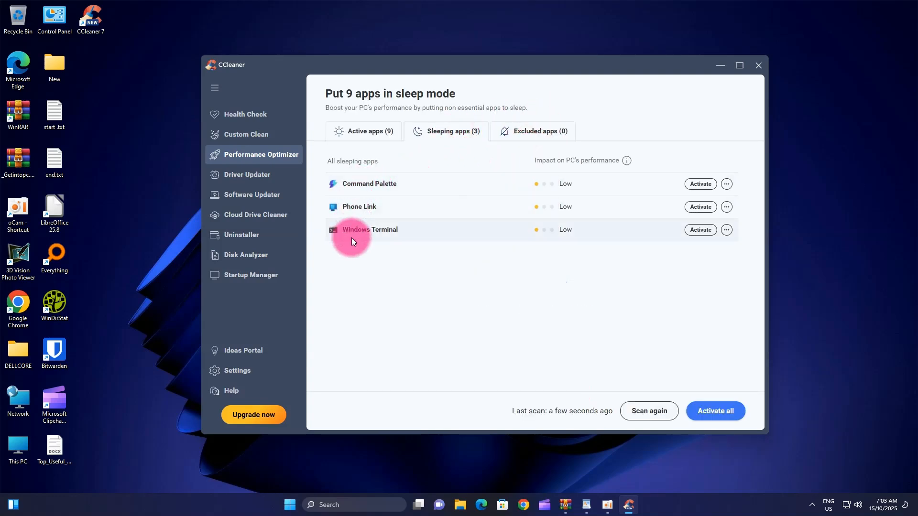
{"action": "left_click", "coordinate": [545, 134]}
Step: Look through the Driver Updater, Software Updater, Cloud Drive Cleaner and Uninstaller introduction pages
{"action": "left_click", "coordinate": [247, 175]}
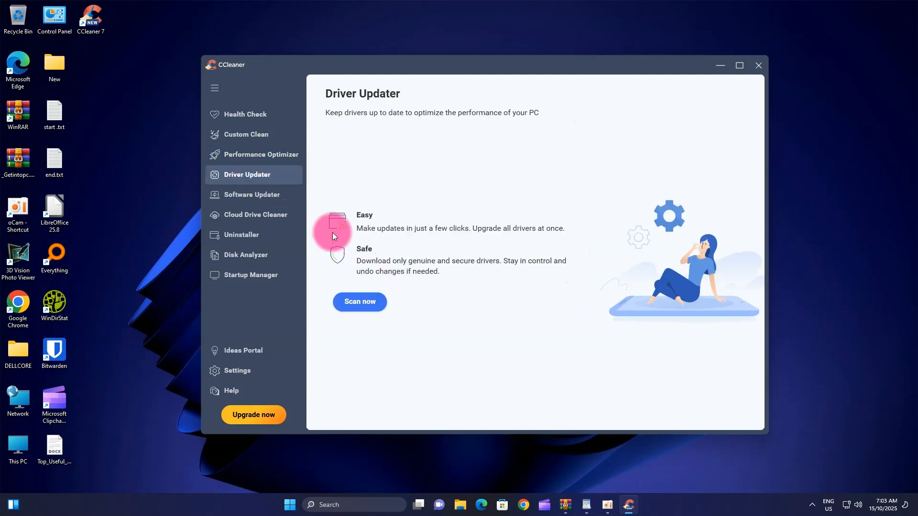
{"action": "left_click", "coordinate": [251, 194]}
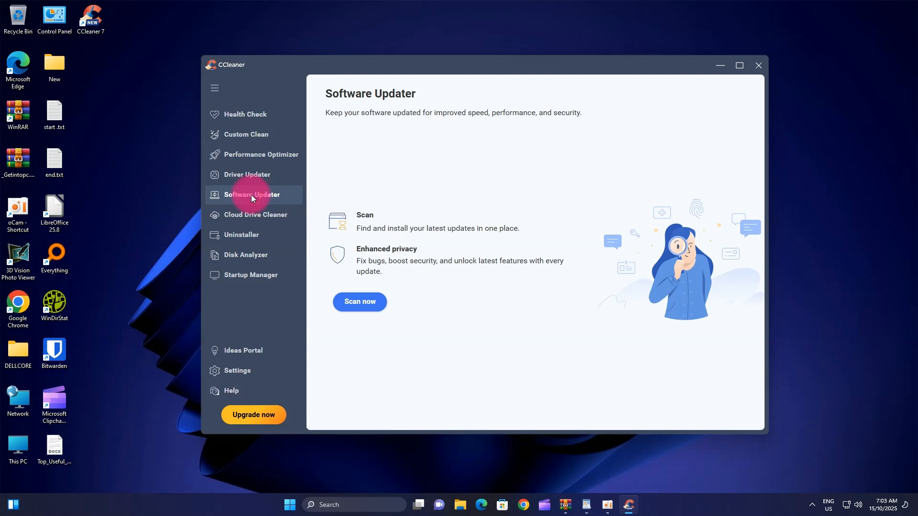
{"action": "left_click", "coordinate": [276, 217]}
{"action": "left_click", "coordinate": [369, 165]}
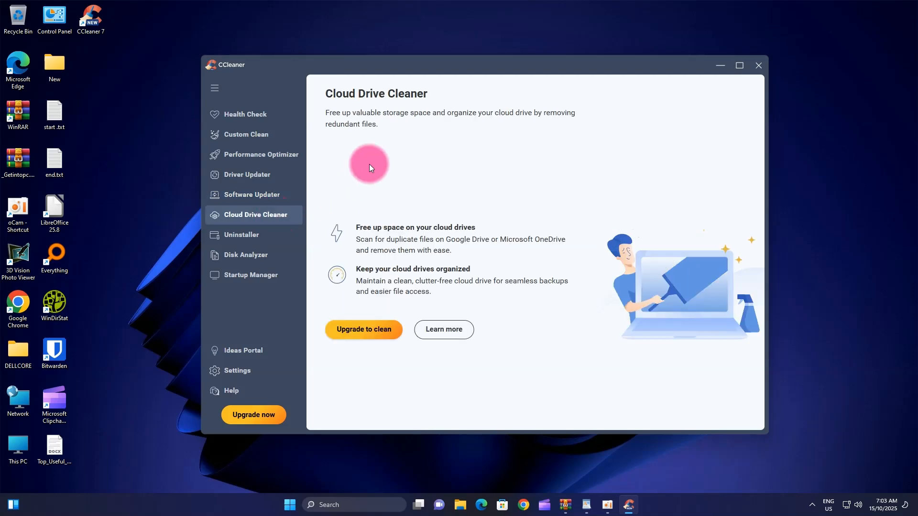
{"action": "left_click", "coordinate": [248, 237]}
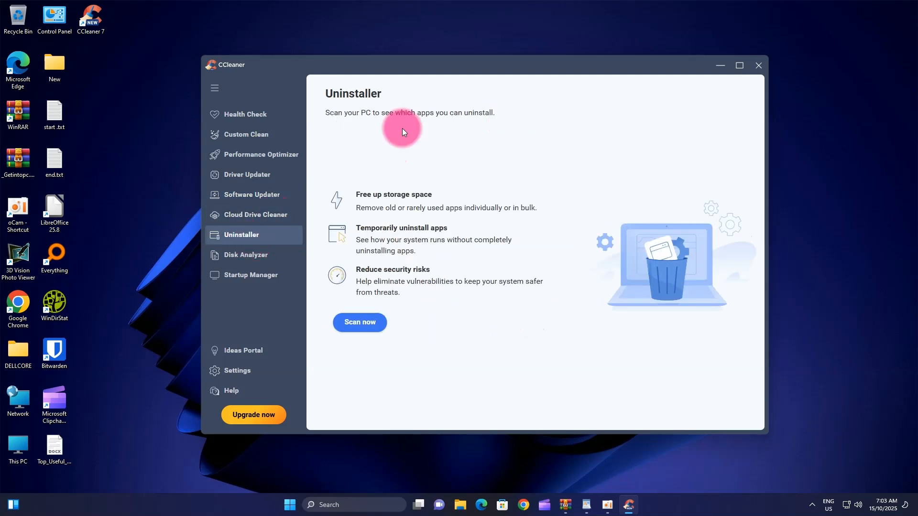
Step: Start a Disk Analyzer scan of all drives, including D:, E: and C:
{"action": "left_click", "coordinate": [238, 257]}
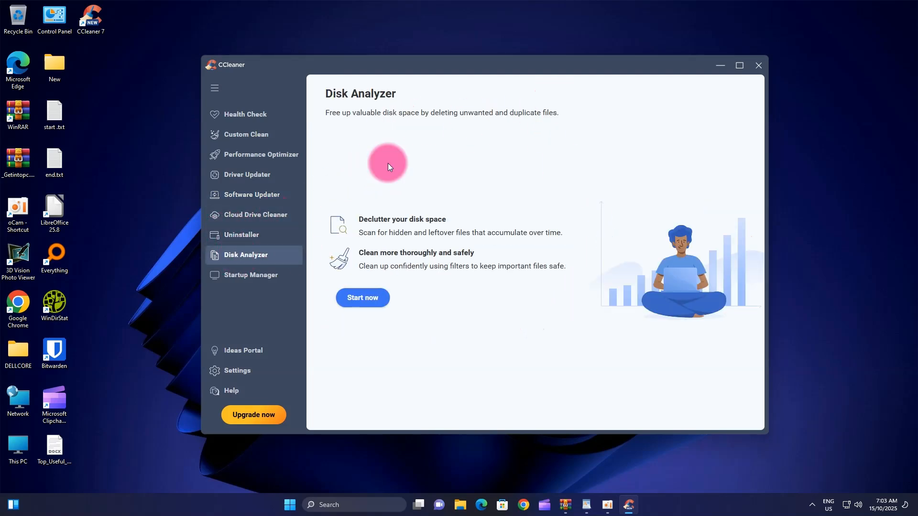
{"action": "left_click", "coordinate": [377, 300]}
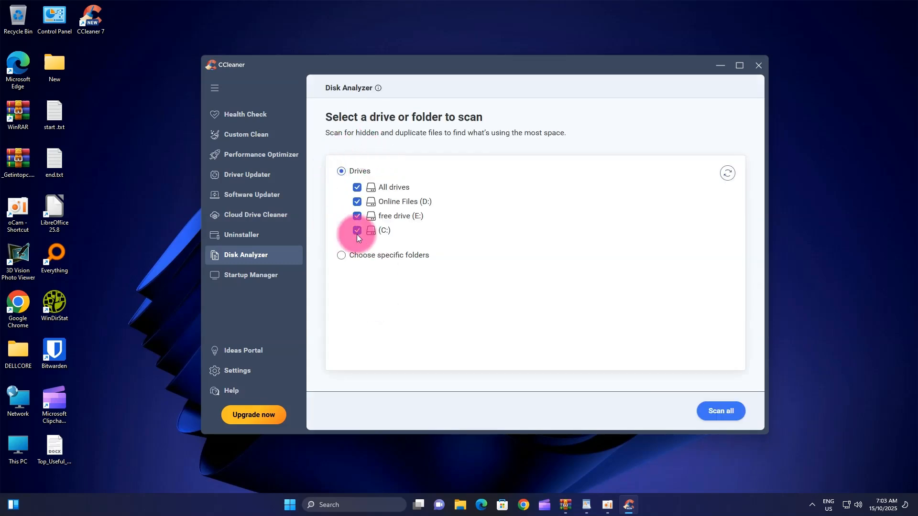
{"action": "left_click", "coordinate": [717, 413]}
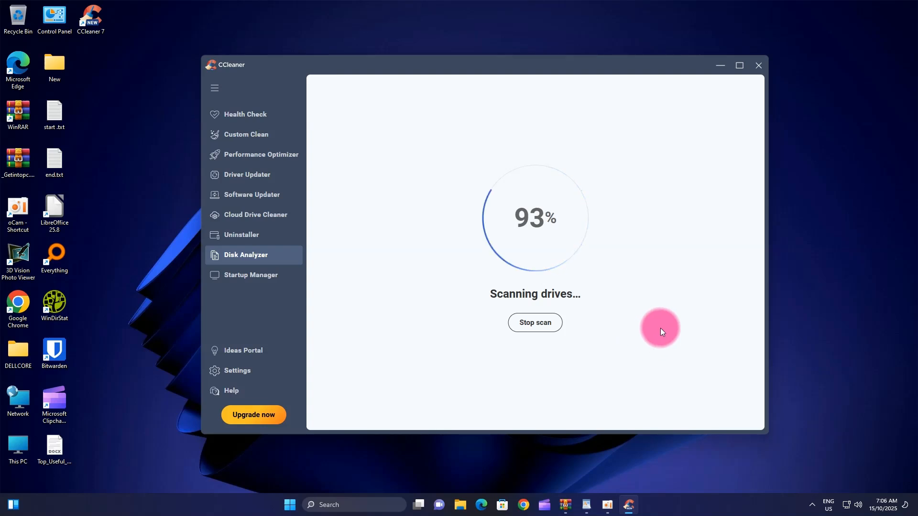
Step: Have Startup Manager list the apps that launch at startup
{"action": "left_click", "coordinate": [265, 274]}
{"action": "left_click", "coordinate": [369, 302]}
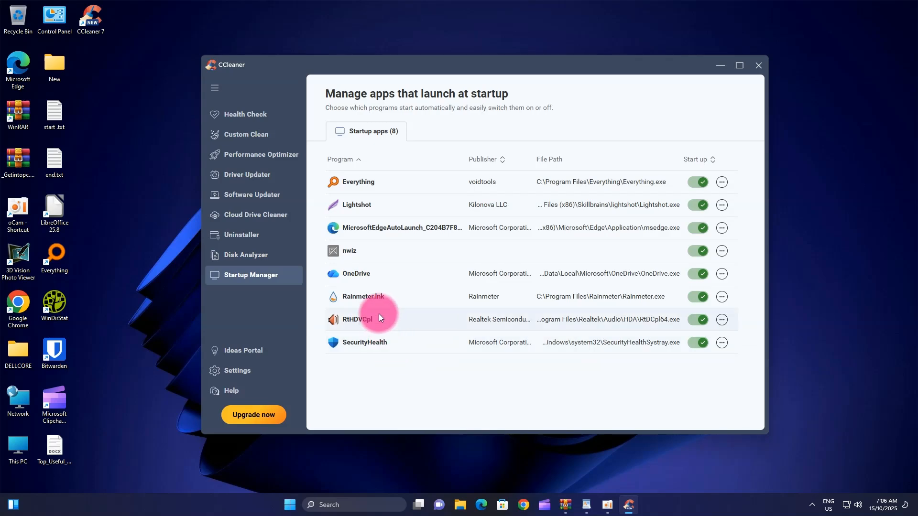
Step: Accept all cookies in the Ideas Portal and view its open, planned or in-progress, and released ideas
{"action": "left_click", "coordinate": [240, 350]}
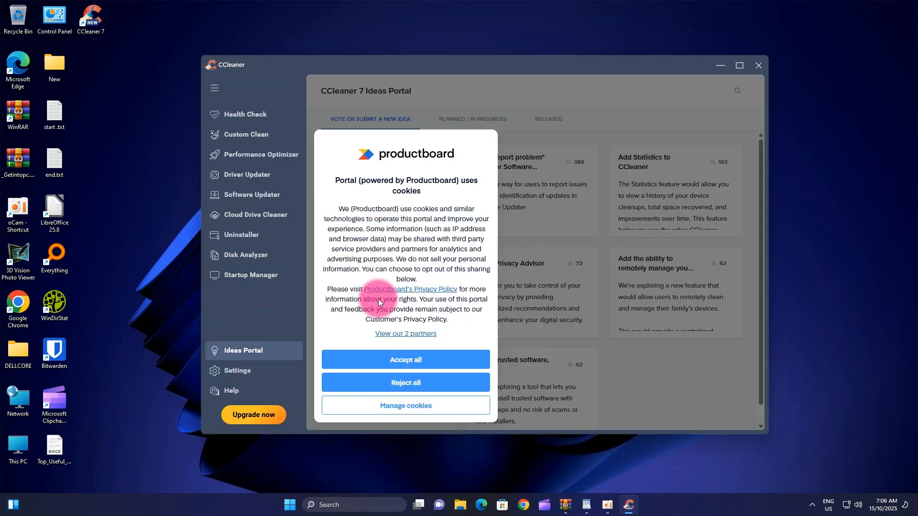
{"action": "left_click", "coordinate": [439, 367]}
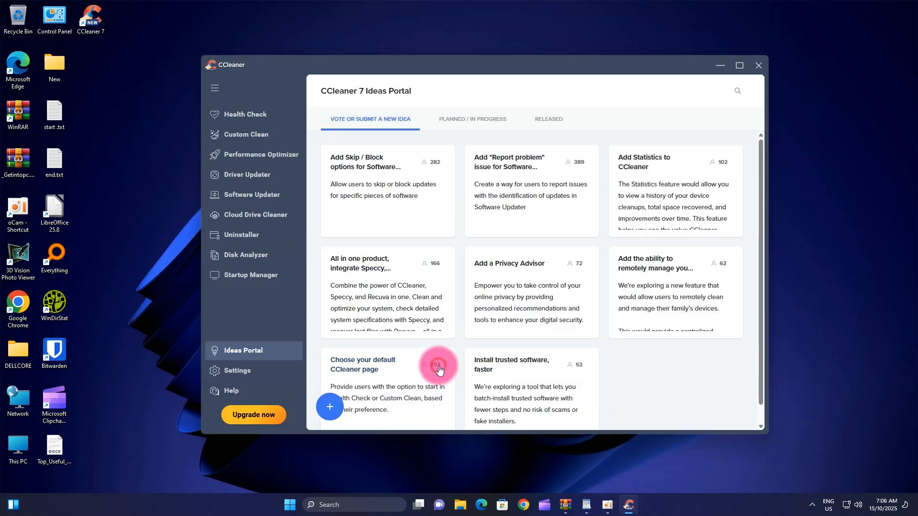
{"action": "scroll", "coordinate": [538, 281], "scroll_direction": "down", "scroll_amount": 1}
{"action": "left_click", "coordinate": [458, 116]}
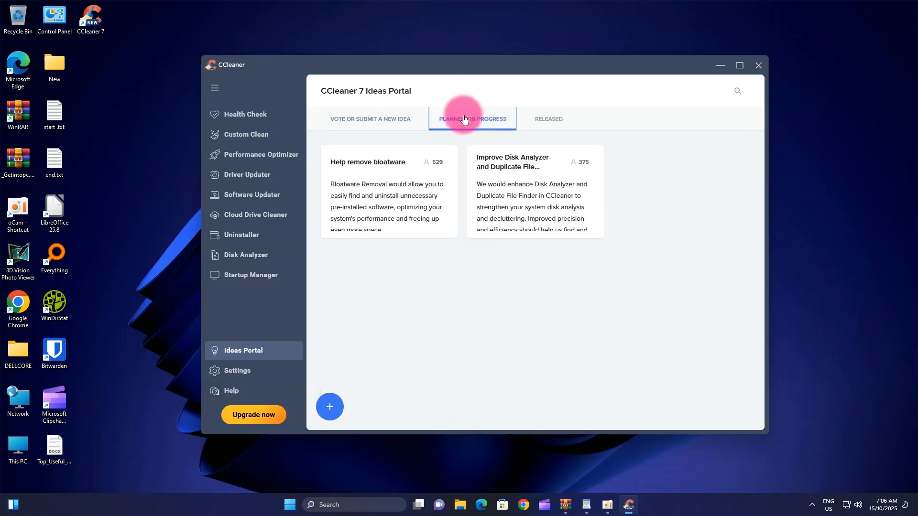
{"action": "left_click", "coordinate": [544, 118]}
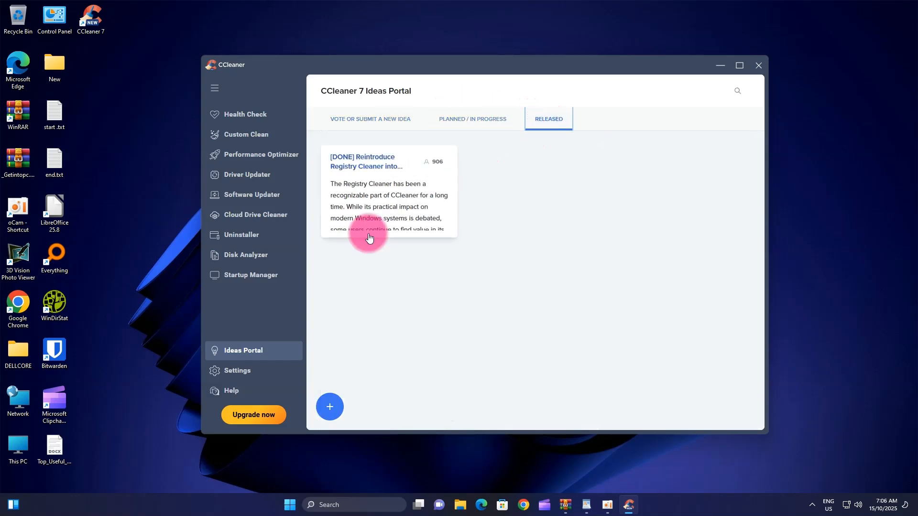
Step: Examine the General, Updates, Privacy, My Subscription and About sections of the CCleaner settings
{"action": "left_click", "coordinate": [238, 373]}
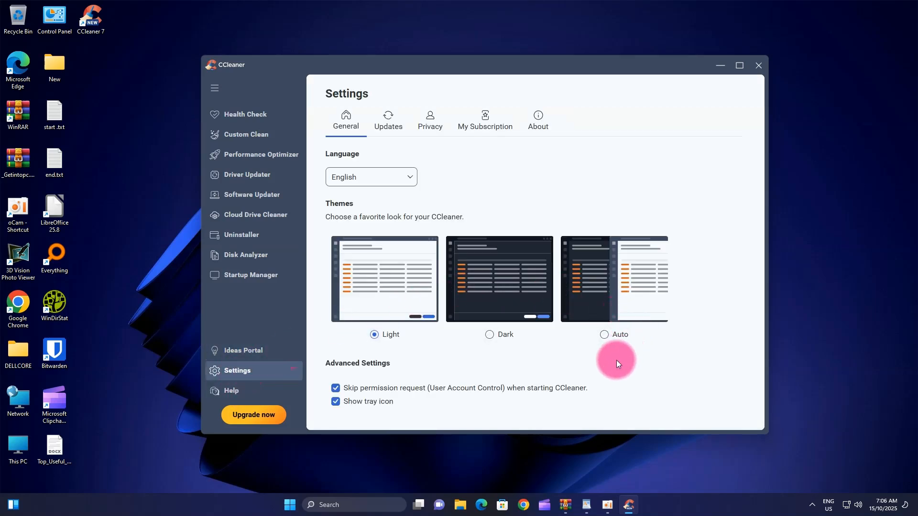
{"action": "left_click", "coordinate": [388, 122]}
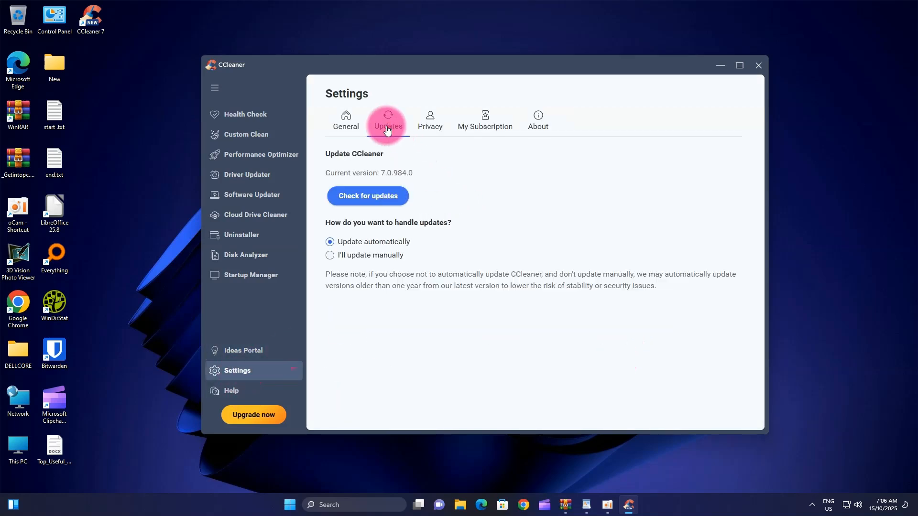
{"action": "left_click", "coordinate": [427, 125]}
{"action": "left_click", "coordinate": [487, 128]}
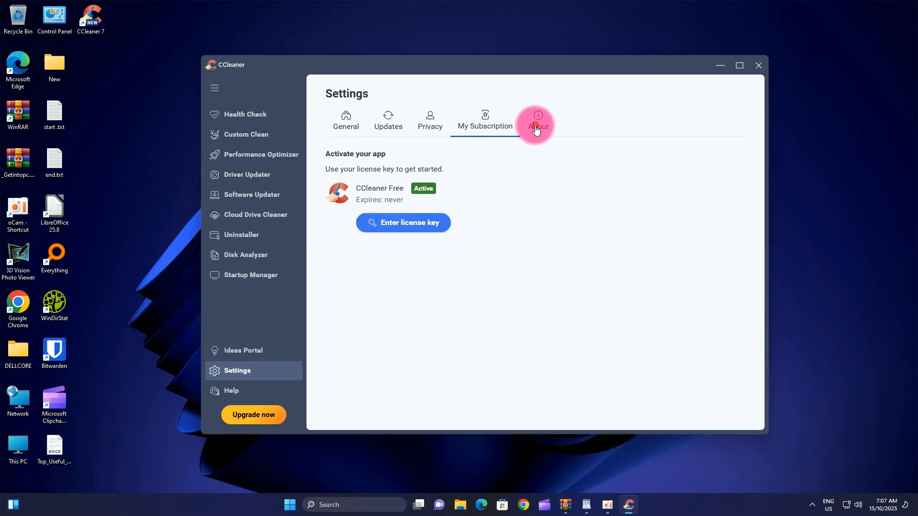
{"action": "left_click", "coordinate": [536, 125]}
Step: Check the Disk Analyzer scan progress and the Startup Manager list, and close CCleaner
{"action": "left_click", "coordinate": [240, 257]}
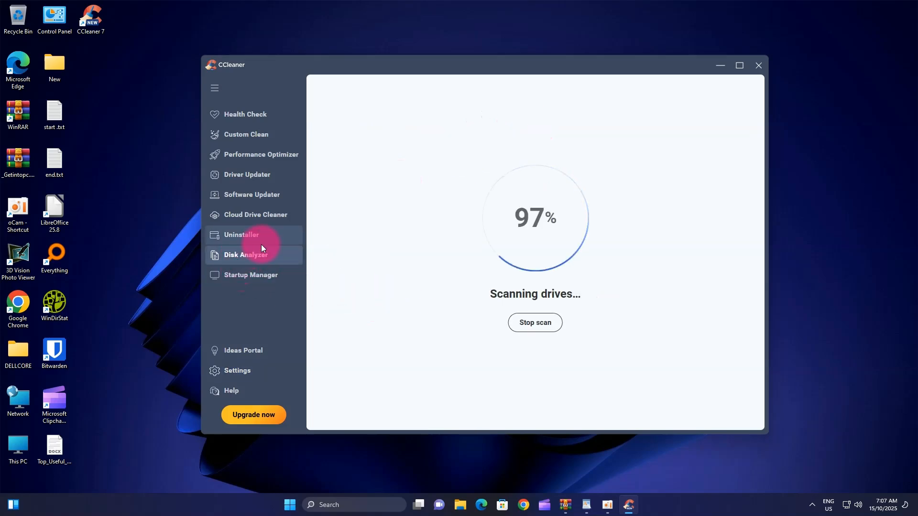
{"action": "left_click", "coordinate": [248, 276]}
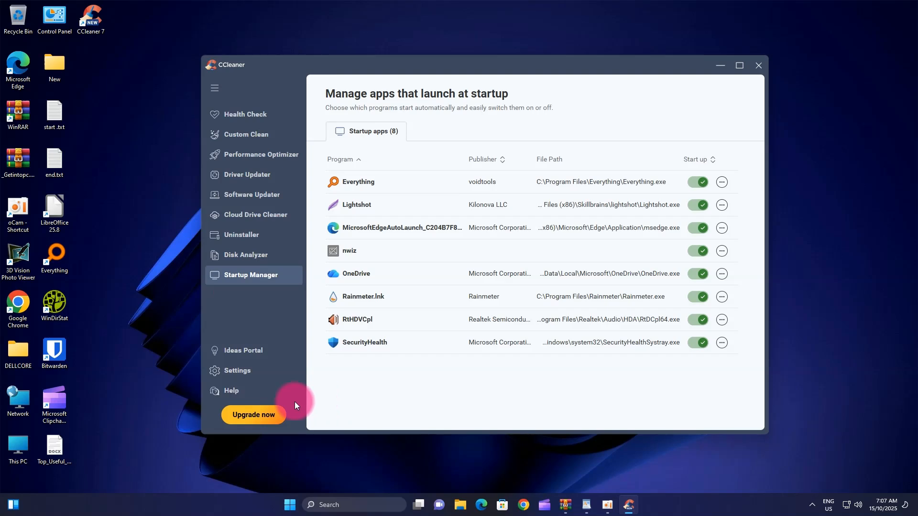
{"action": "left_click", "coordinate": [760, 67]}
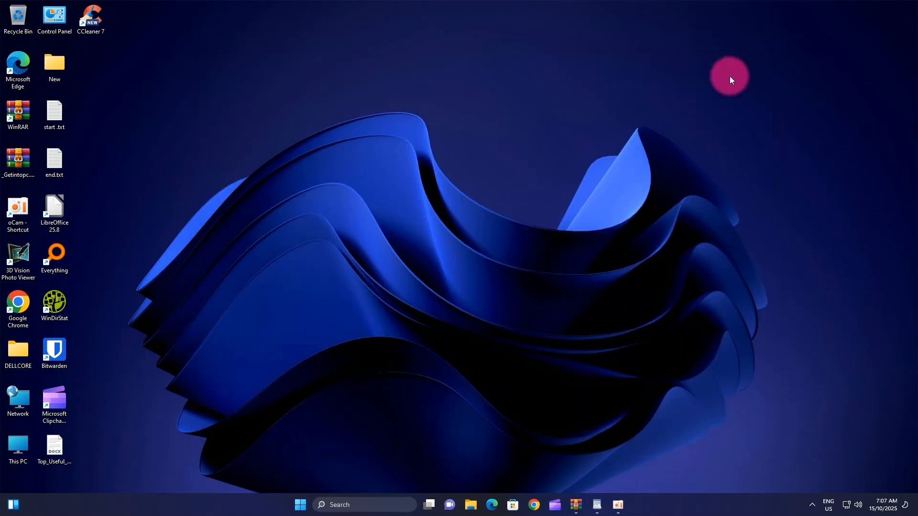
Step: Open end.txt from the desktop in Notepad, highlight its whole closing message for reading, and close Notepad
{"action": "right_click", "coordinate": [57, 166]}
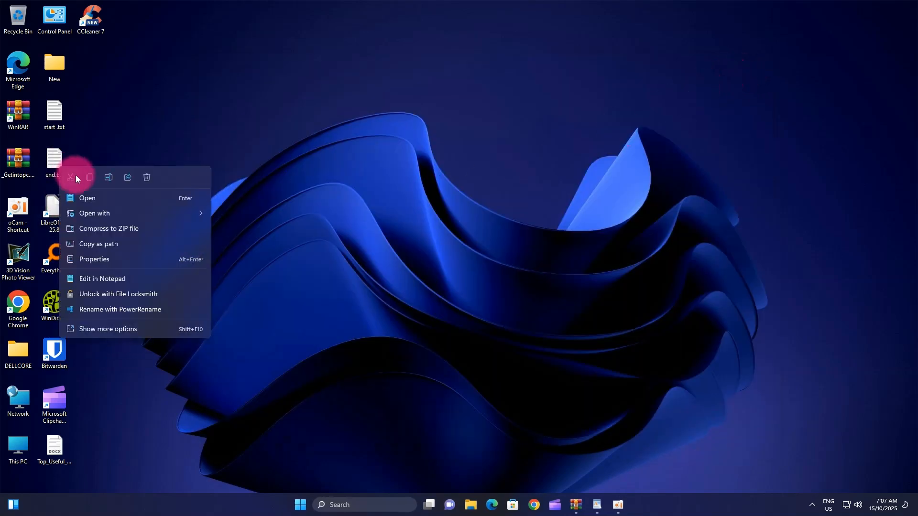
{"action": "left_click", "coordinate": [88, 198]}
{"action": "key", "text": "ctrl+a"}
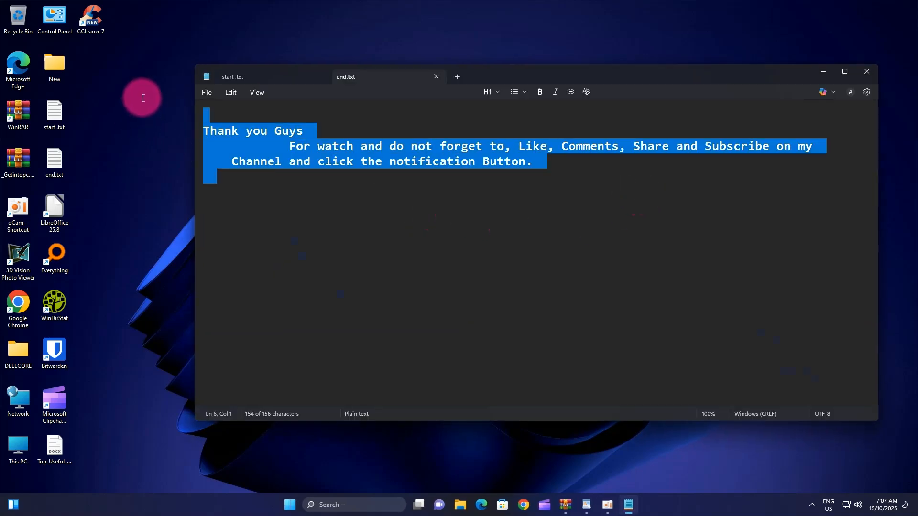
{"action": "left_click", "coordinate": [436, 230]}
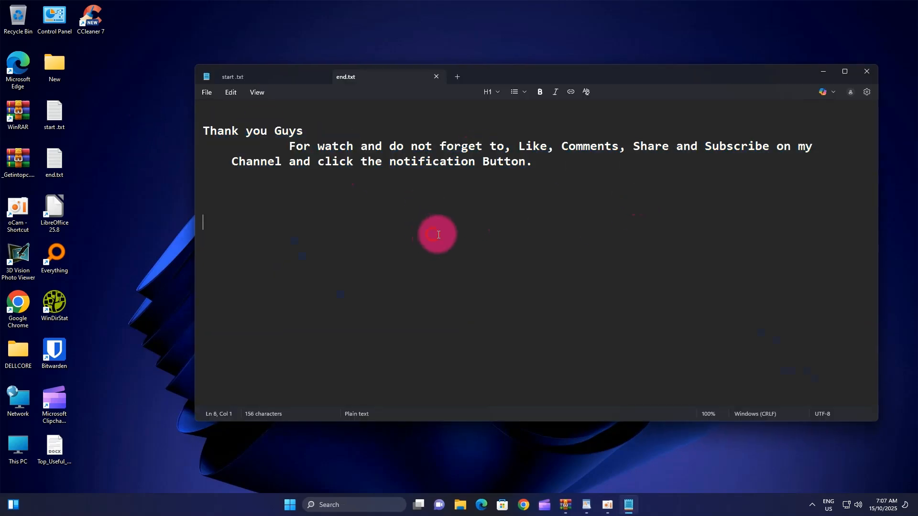
{"action": "left_click", "coordinate": [865, 72]}
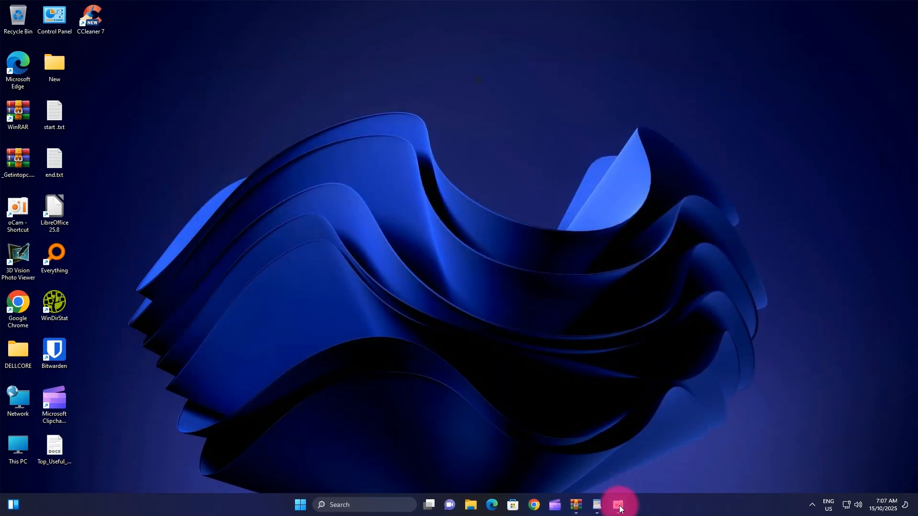